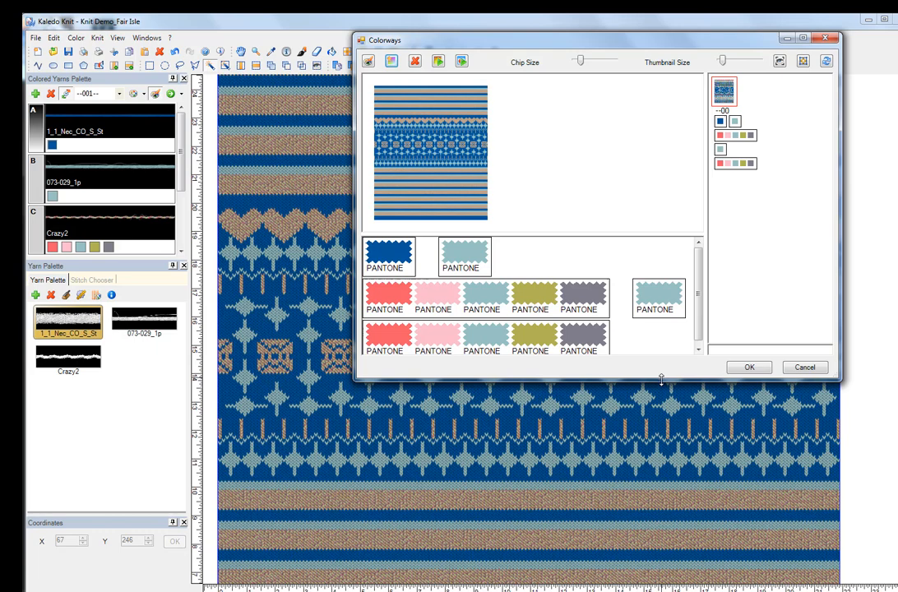
Step: Enlarge and reposition the Colorways window, open the default colour palette and place it beside the colorway thumbnails
left_click_drag(661, 378, 647, 533)
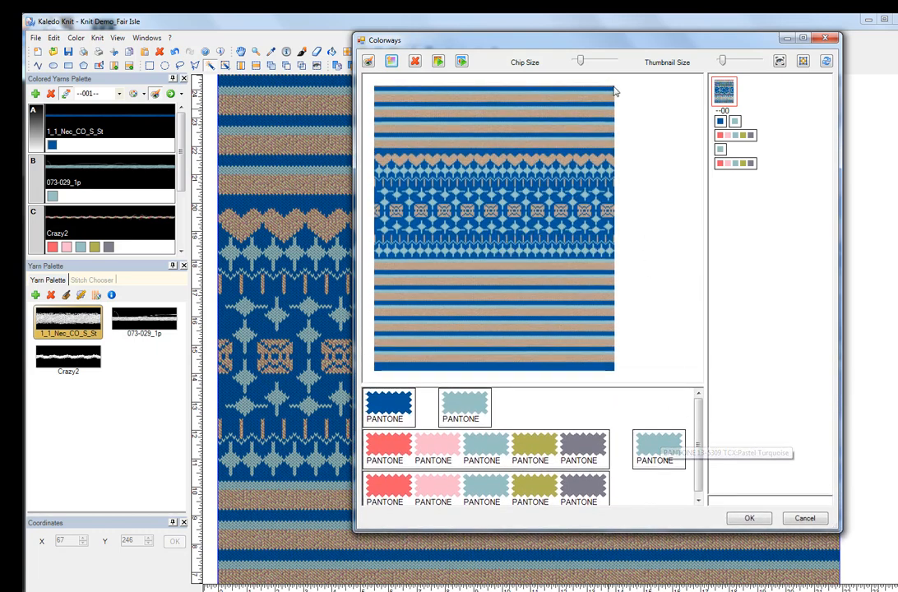
left_click_drag(654, 40, 511, 51)
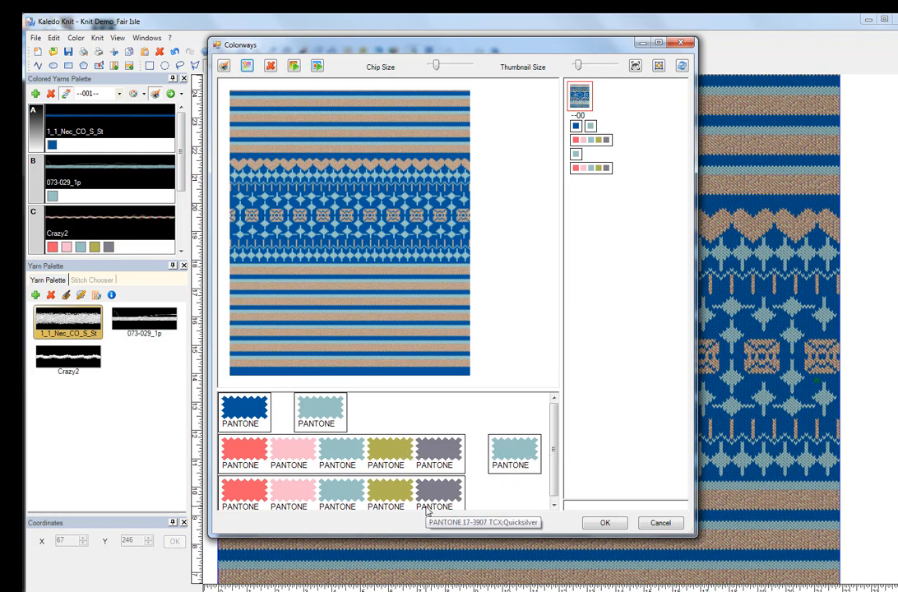
left_click(224, 67)
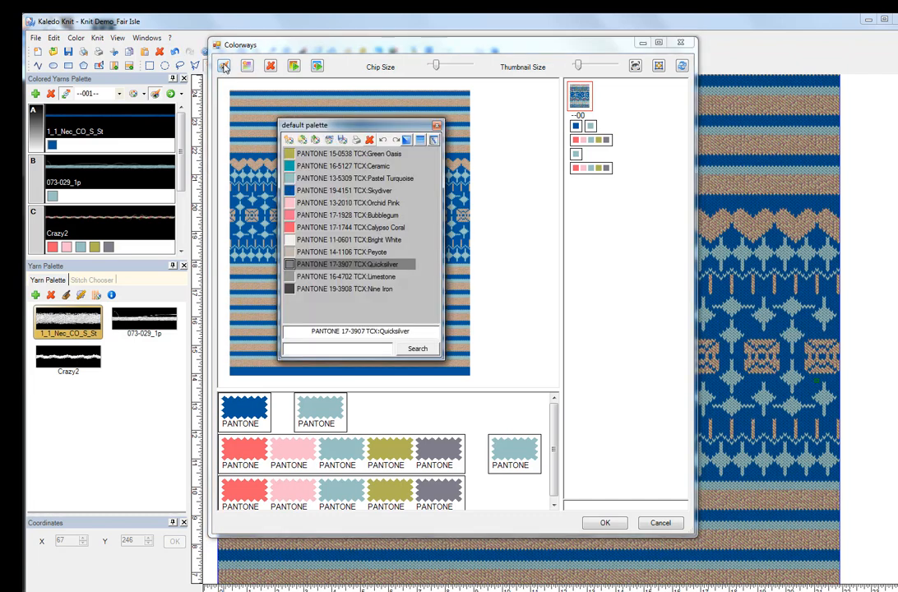
left_click_drag(356, 132, 748, 98)
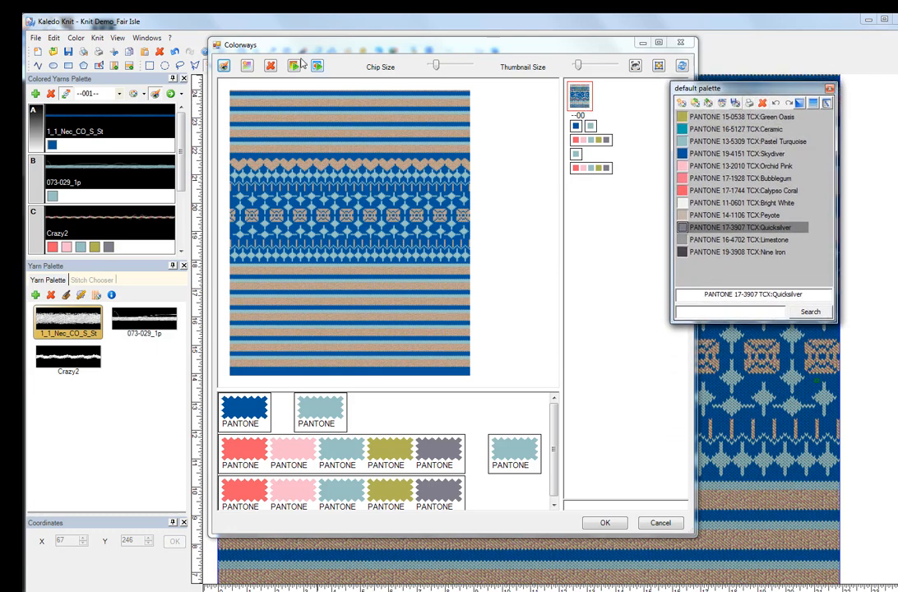
Step: Create a new colorway from the original and enlarge the thumbnails and their colour chips
left_click(247, 69)
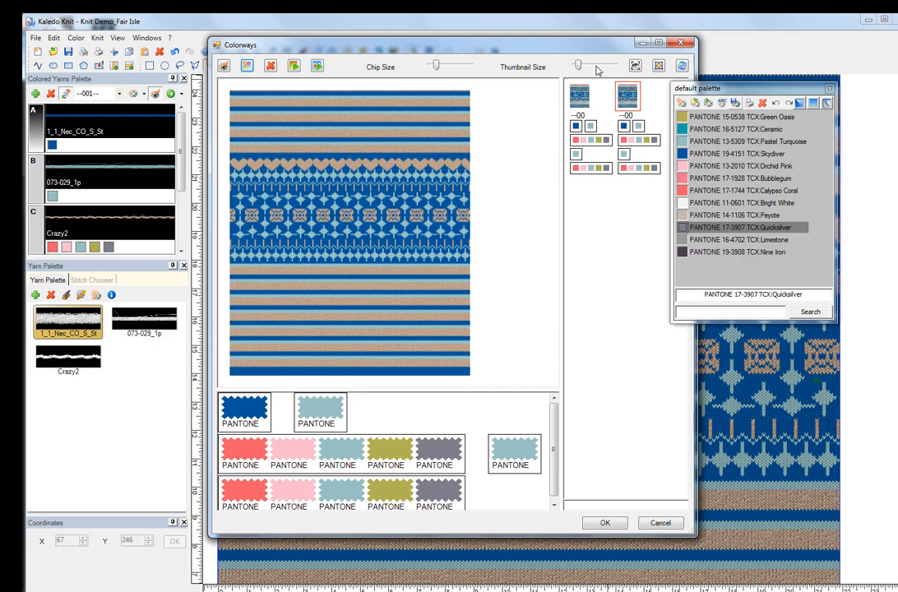
left_click_drag(579, 69, 596, 72)
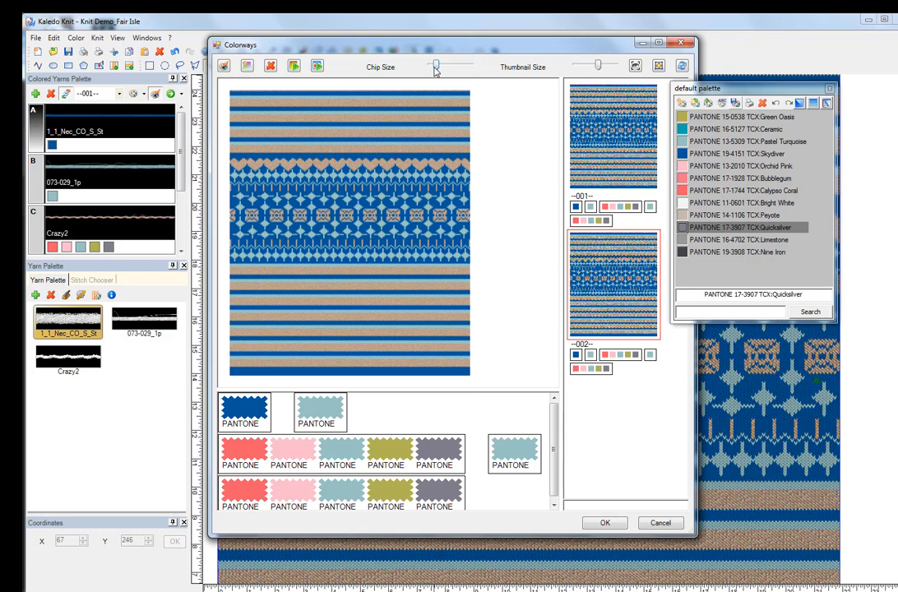
left_click_drag(436, 72, 442, 70)
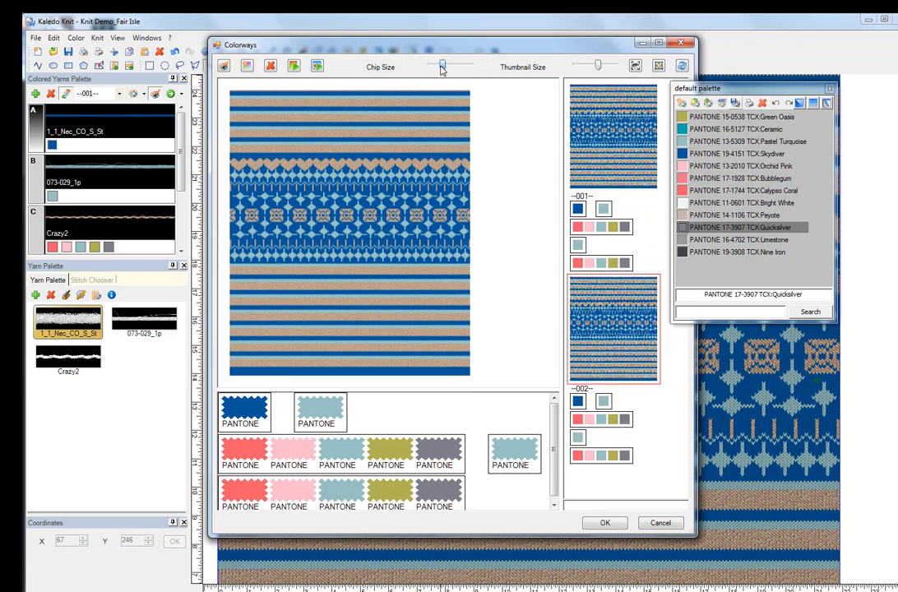
Step: In colorway 002, recolour the first yarn with PANTONE 19-3908 Nine Iron and the second with PANTONE 17-1744 Calypso Coral
left_click(593, 121)
left_click(649, 372)
left_click_drag(683, 254, 250, 416)
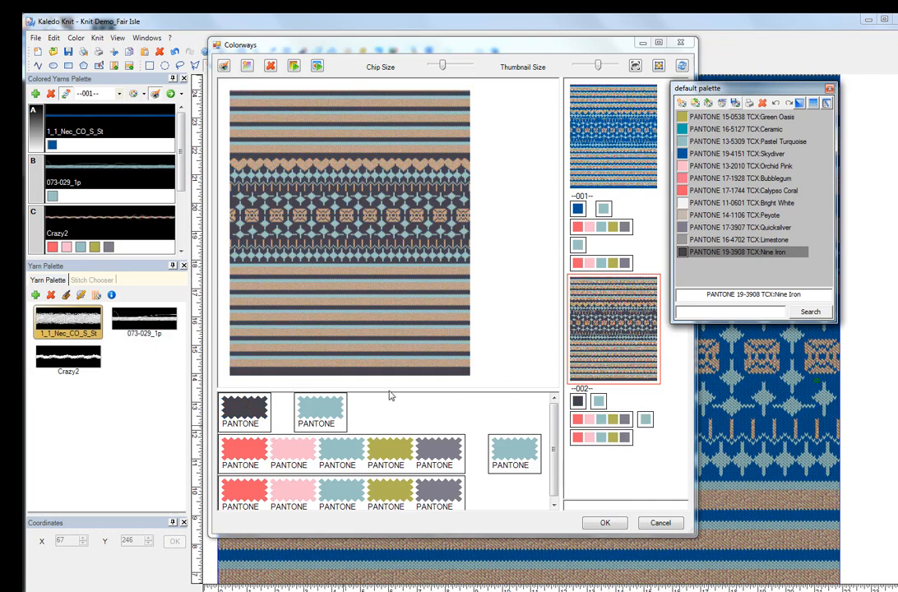
left_click_drag(686, 191, 342, 415)
left_click(534, 278)
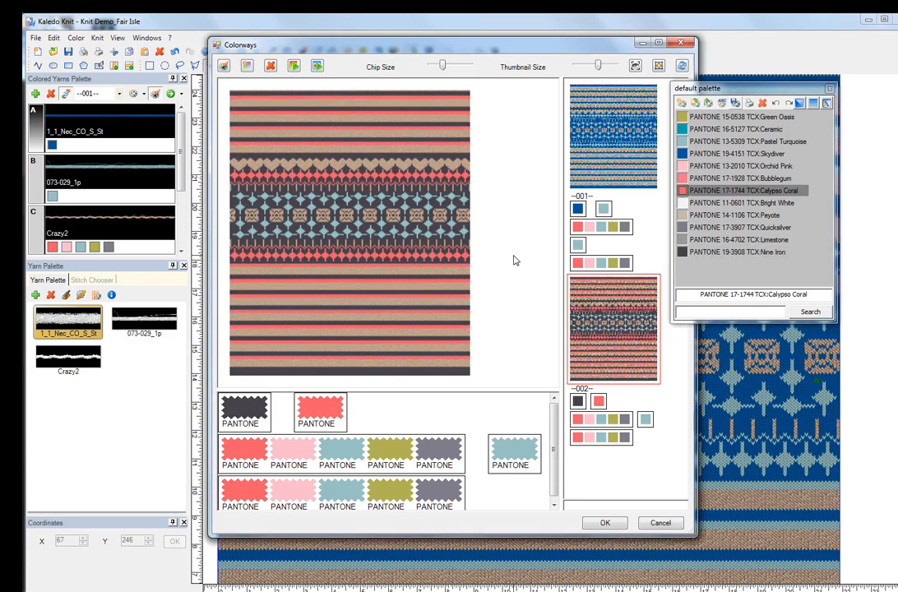
Step: Change the second yarn of colorway 002 to PANTONE 11-0601 Bright White
key("ctrl")
key("ctrl")
scroll(508, 276, "up", 2)
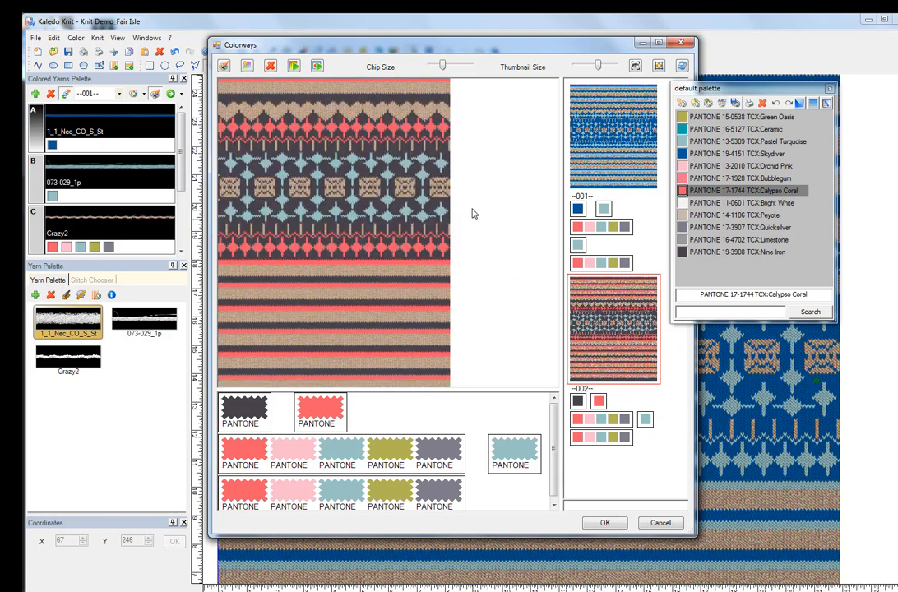
left_click_drag(498, 232, 563, 339)
left_click_drag(453, 296, 499, 254)
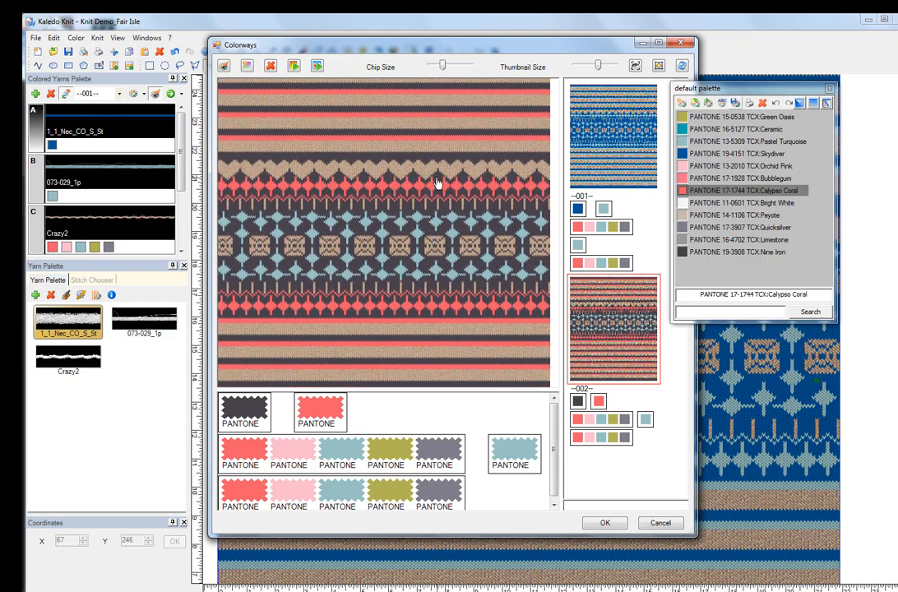
left_click_drag(388, 265, 414, 258)
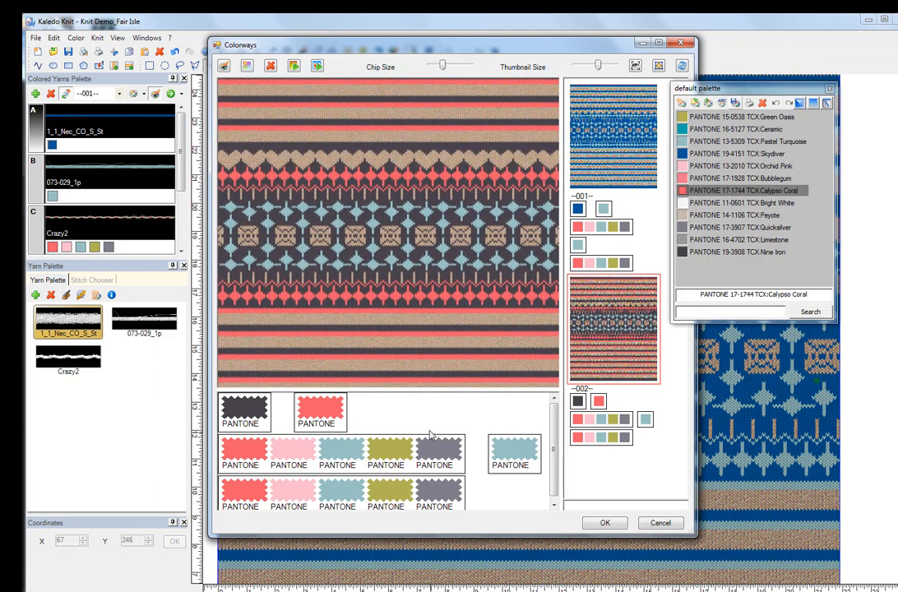
left_click(684, 204)
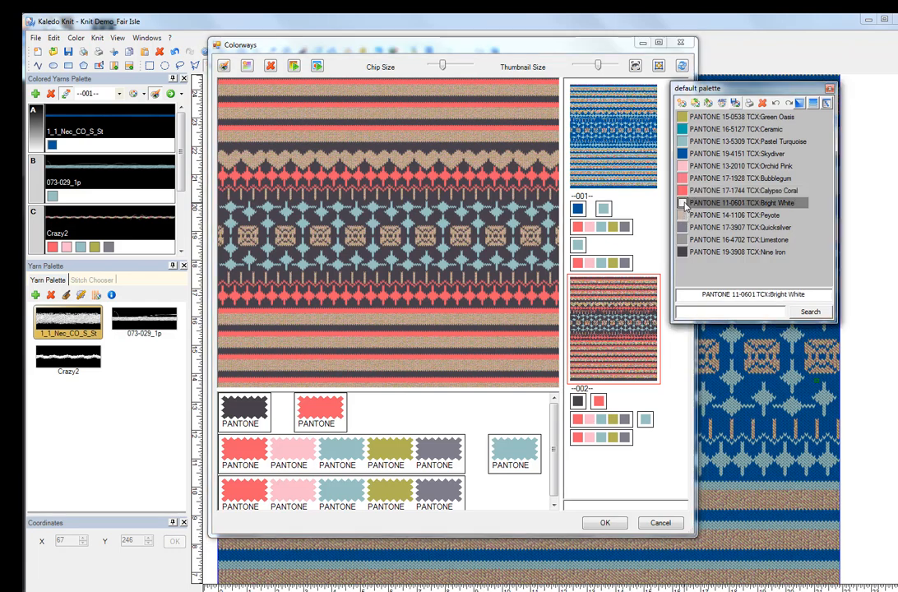
left_click(320, 409)
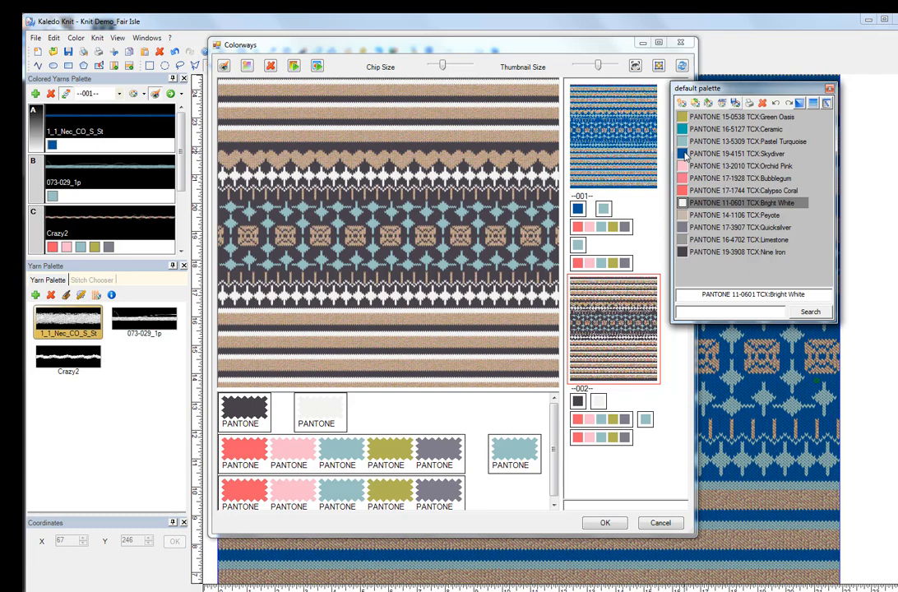
Step: Recolour all five colours of colorway 002's third yarn with PANTONE 19-4151 Skydiver and the fourth yarn with PANTONE 16-4702 Limestone
left_click_drag(686, 157, 438, 457)
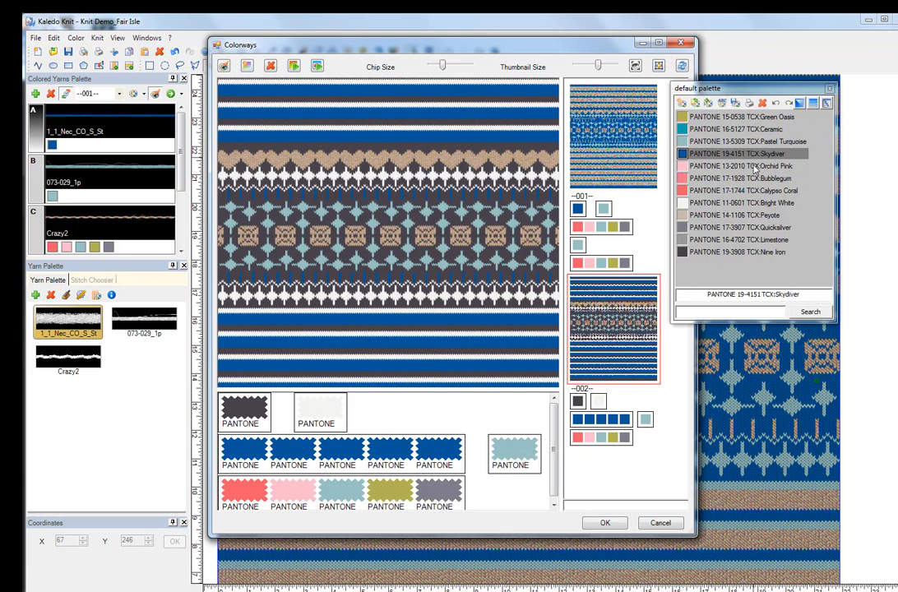
left_click(685, 141)
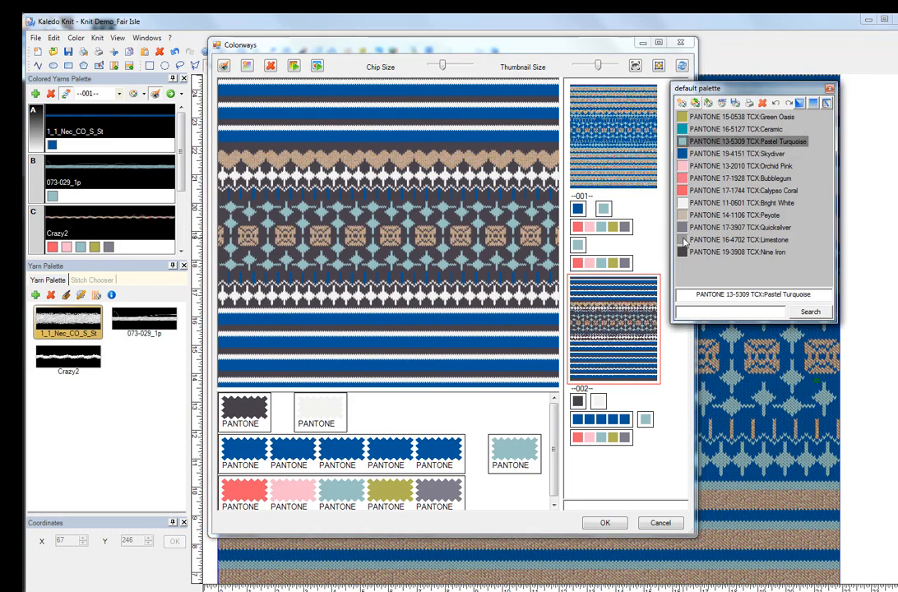
left_click_drag(684, 239, 516, 452)
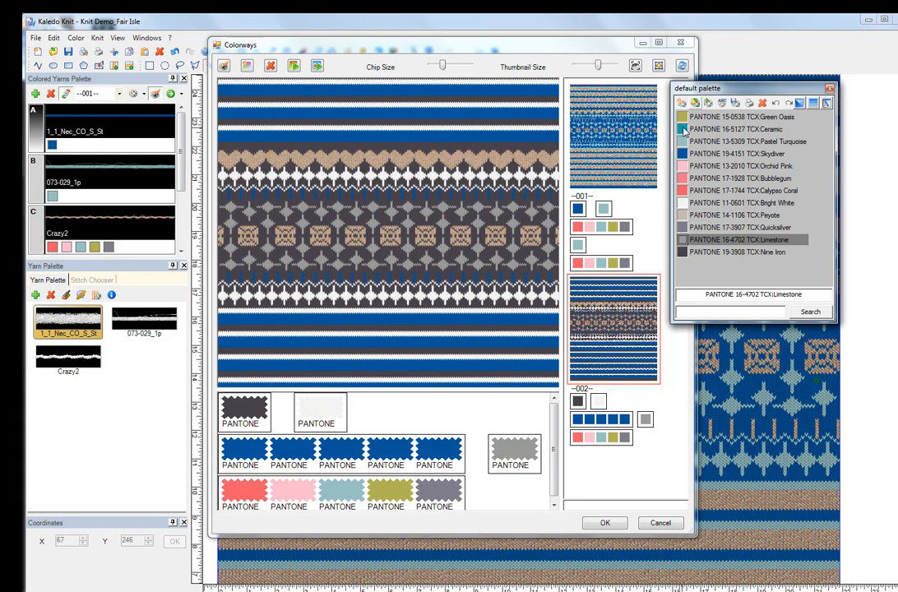
Step: Recolour the five colours of colorway 002's fifth yarn, in order, with Ceramic, Pastel Turquoise, Green Oasis, Skydiver and Pastel Turquoise
left_click_drag(684, 130, 244, 491)
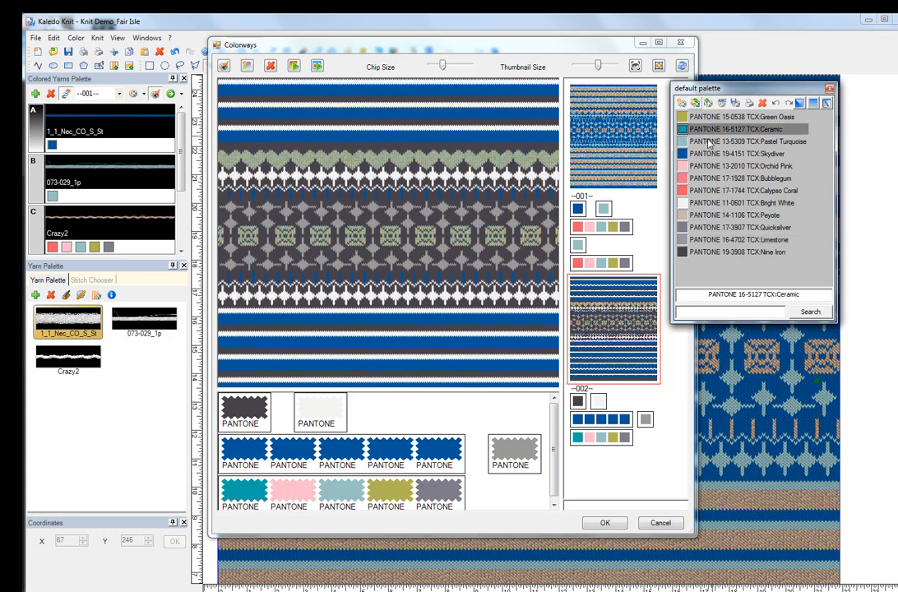
left_click_drag(684, 141, 296, 483)
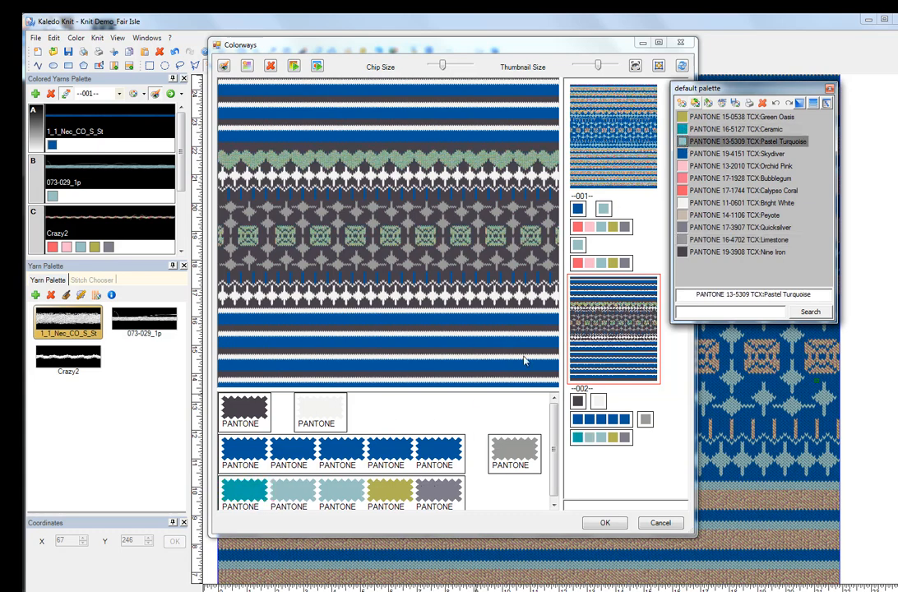
left_click_drag(684, 118, 346, 491)
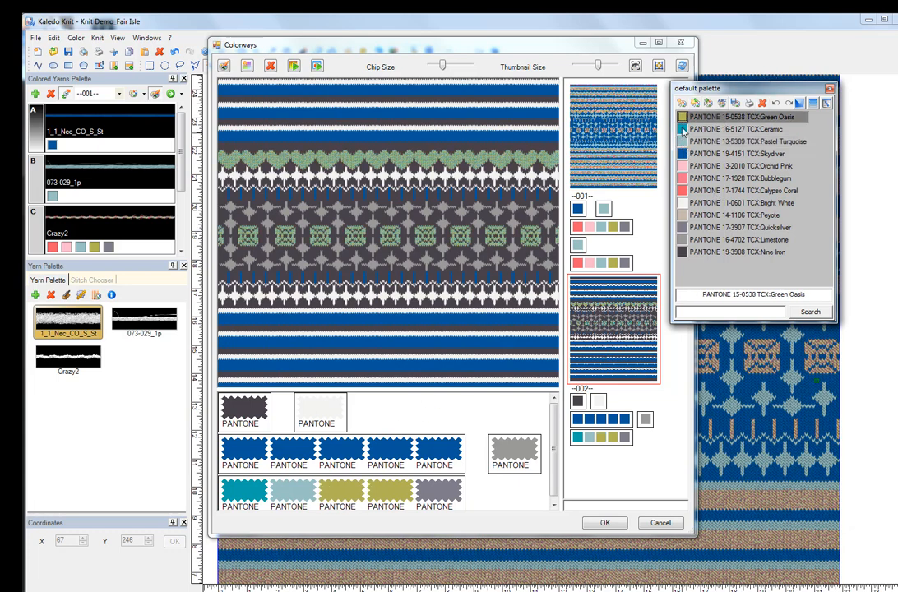
left_click_drag(684, 154, 385, 491)
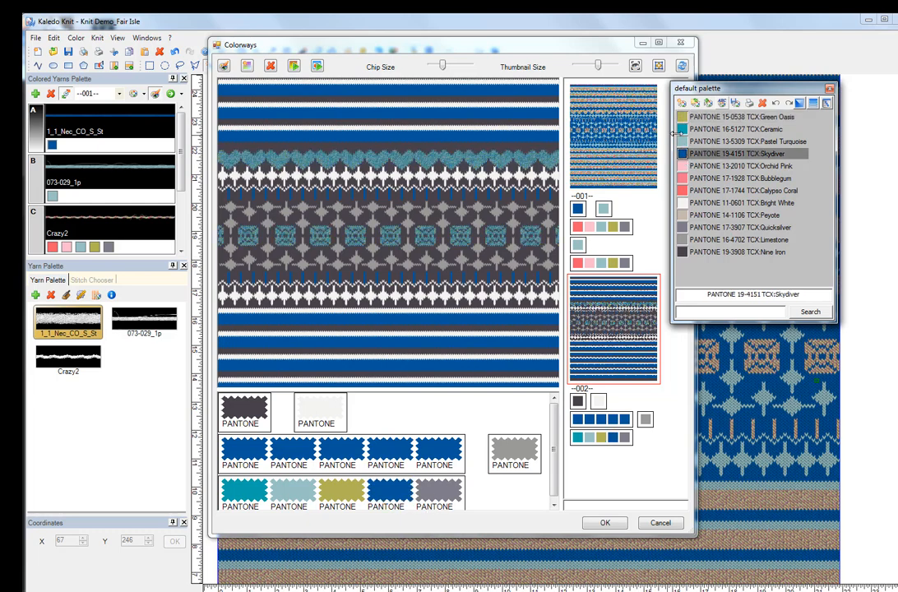
left_click_drag(684, 142, 438, 492)
left_click_drag(553, 456, 555, 462)
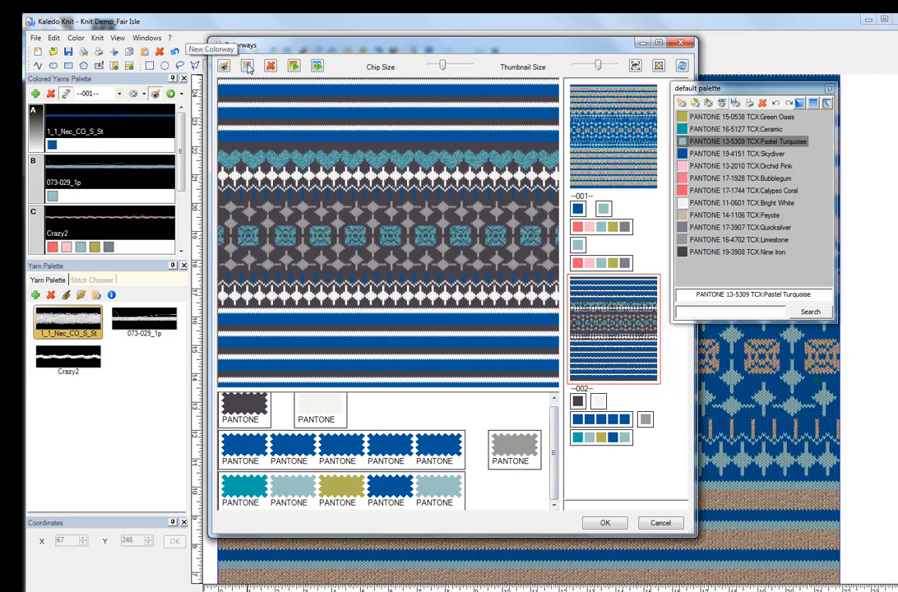
Step: Create colorway 003 and recolour its first yarn with Limestone, the second with Nine Iron and the fourth with Bubblegum
left_click(247, 66)
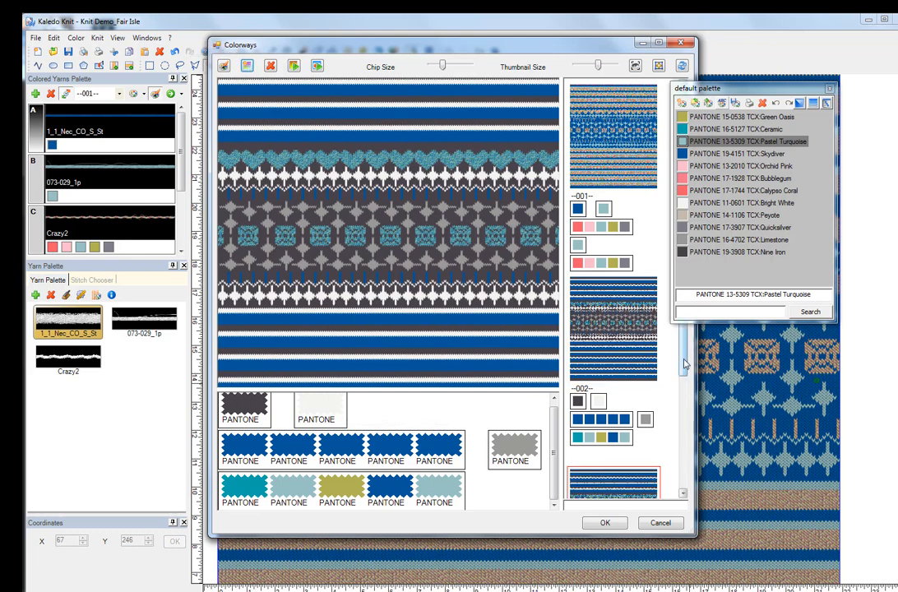
scroll(584, 311, "down", 3)
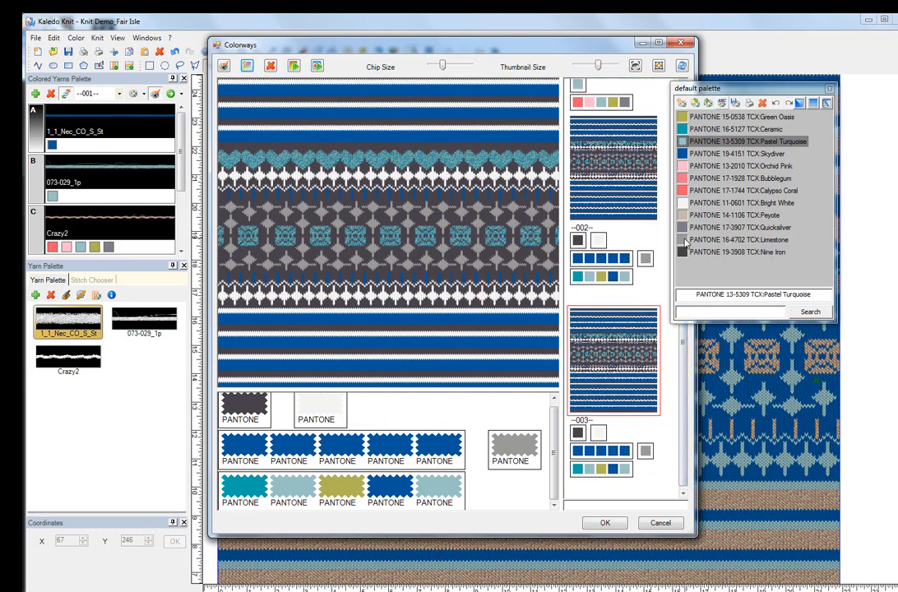
left_click(684, 239)
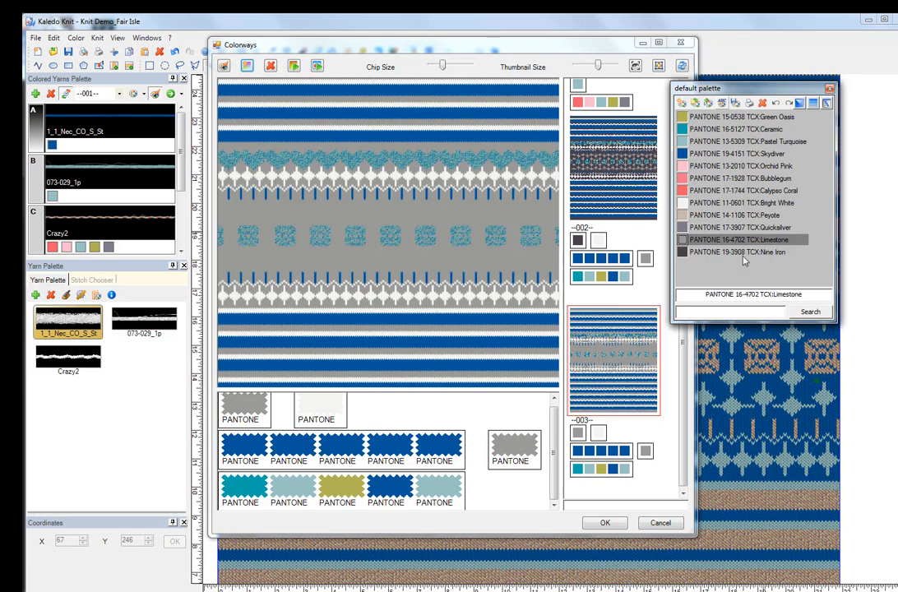
left_click_drag(682, 253, 325, 407)
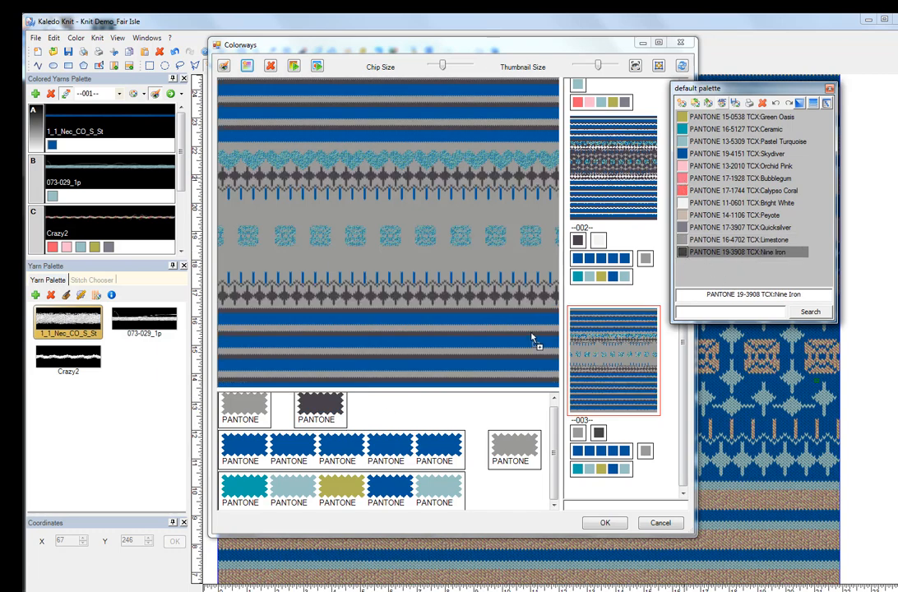
left_click_drag(682, 178, 514, 452)
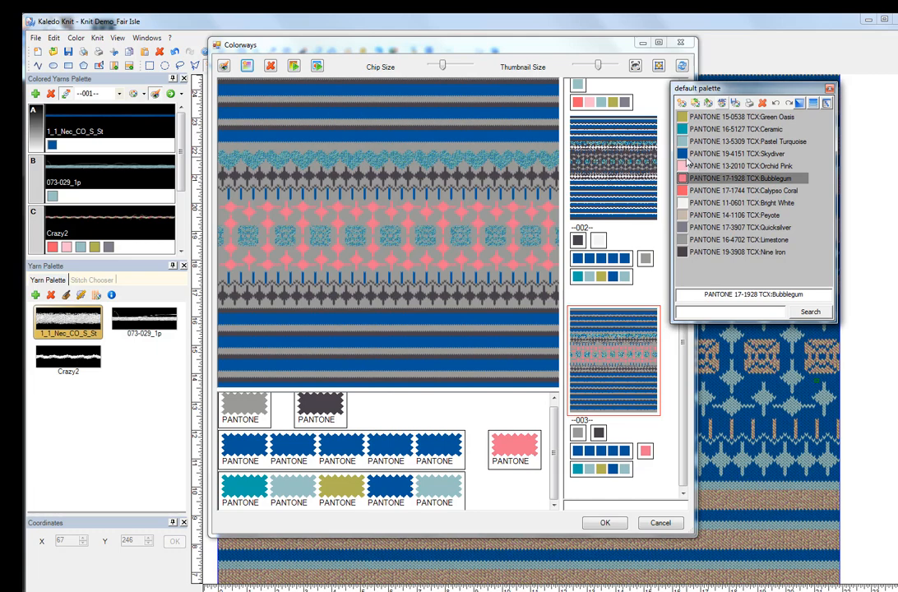
Step: Recolour colorway 003's third yarn with Orchid Pink for its first three colours and Bright White for the last two
left_click_drag(684, 165, 340, 452)
left_click_drag(685, 218, 448, 462)
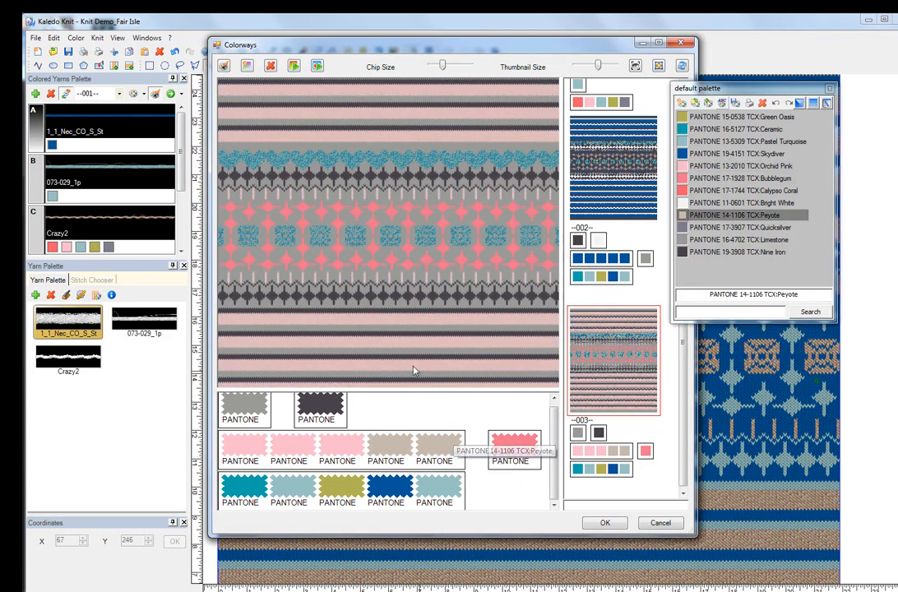
left_click_drag(686, 203, 401, 449)
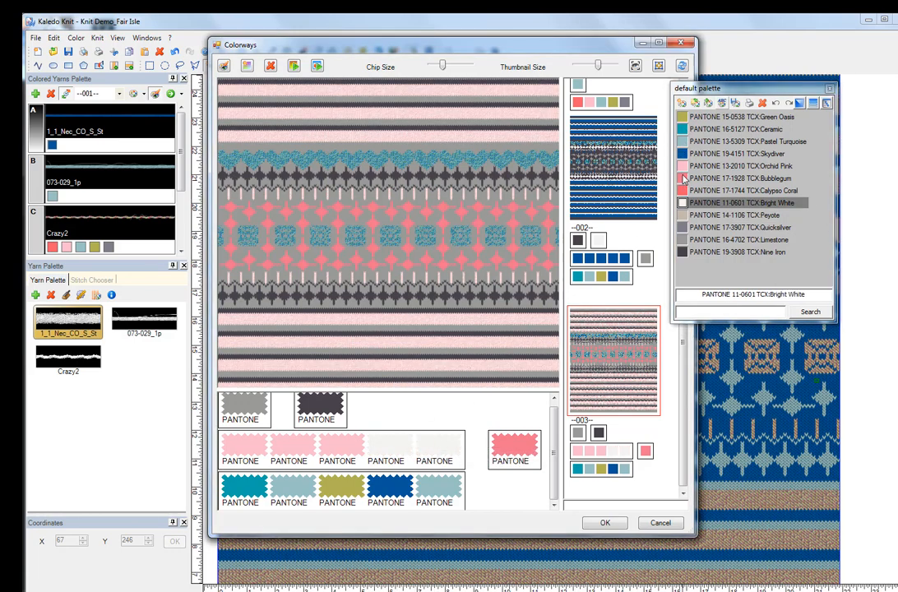
Step: Recolour the five colours of colorway 003's fifth yarn, in order, with Quicksilver, Orchid Pink, Bubblegum, Calypso Coral and Bright White
left_click(684, 179)
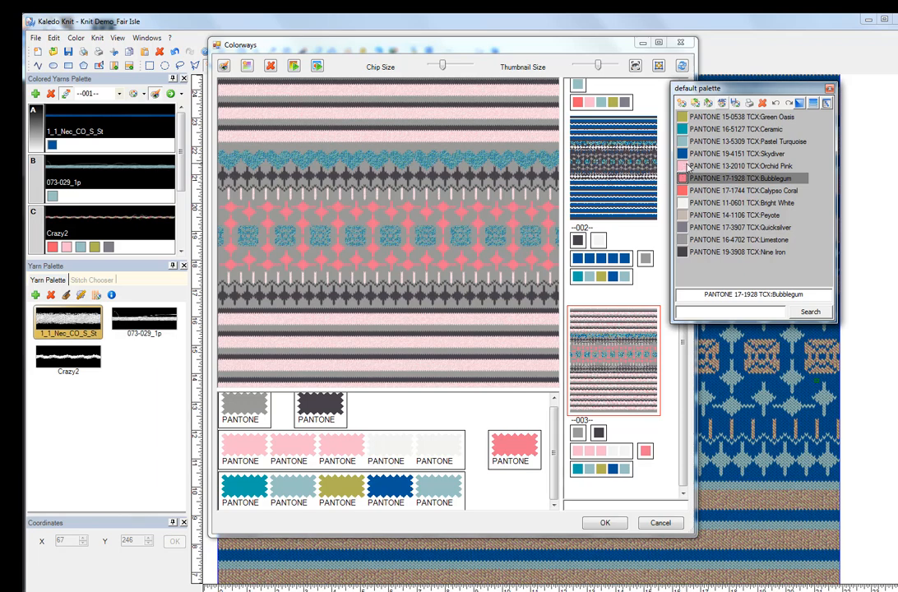
left_click_drag(687, 166, 296, 497)
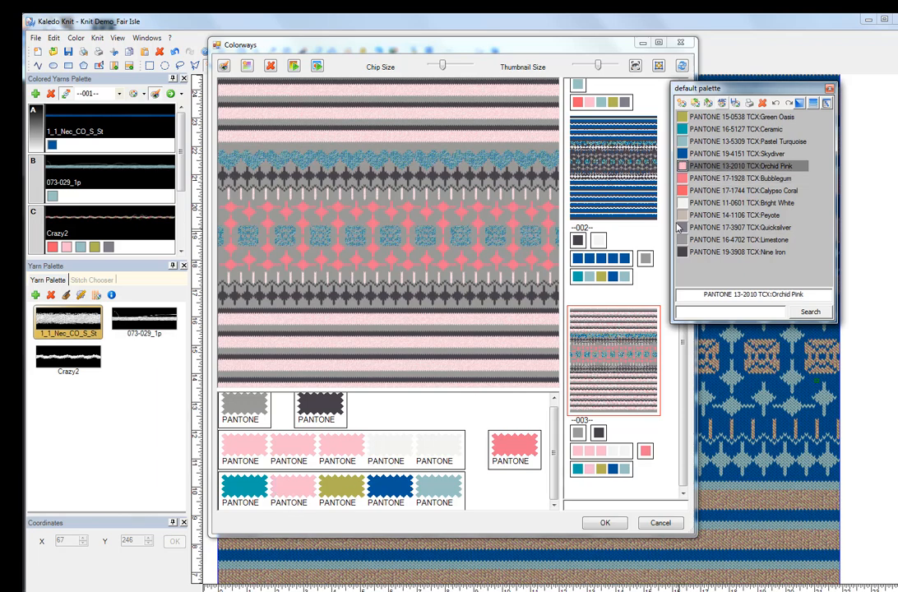
left_click_drag(687, 191, 396, 494)
left_click_drag(683, 180, 357, 485)
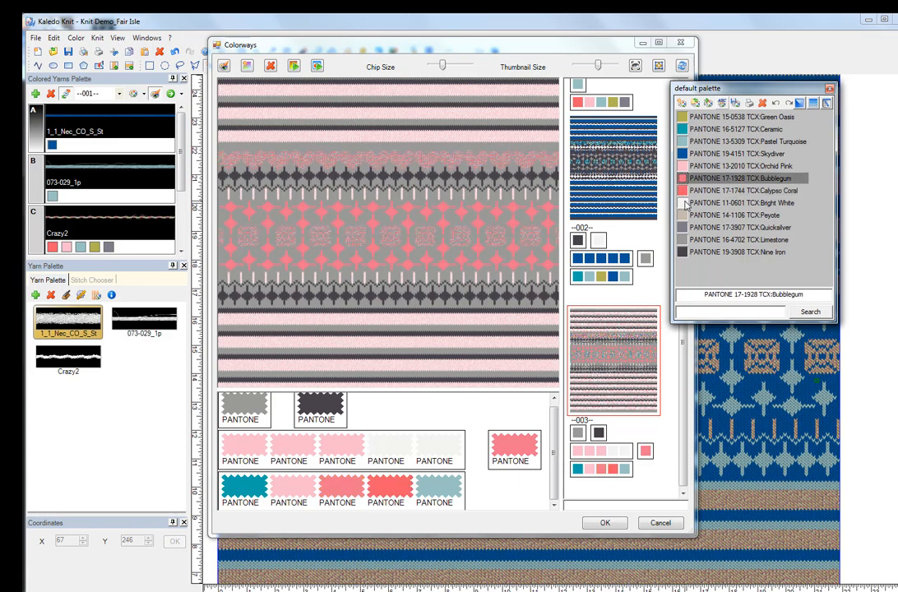
left_click_drag(687, 204, 436, 490)
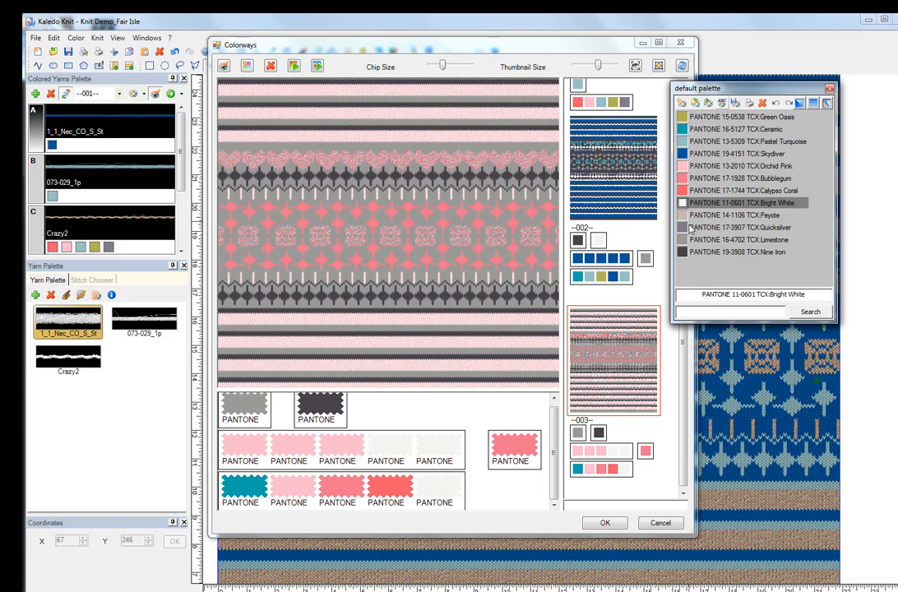
left_click_drag(684, 231, 245, 493)
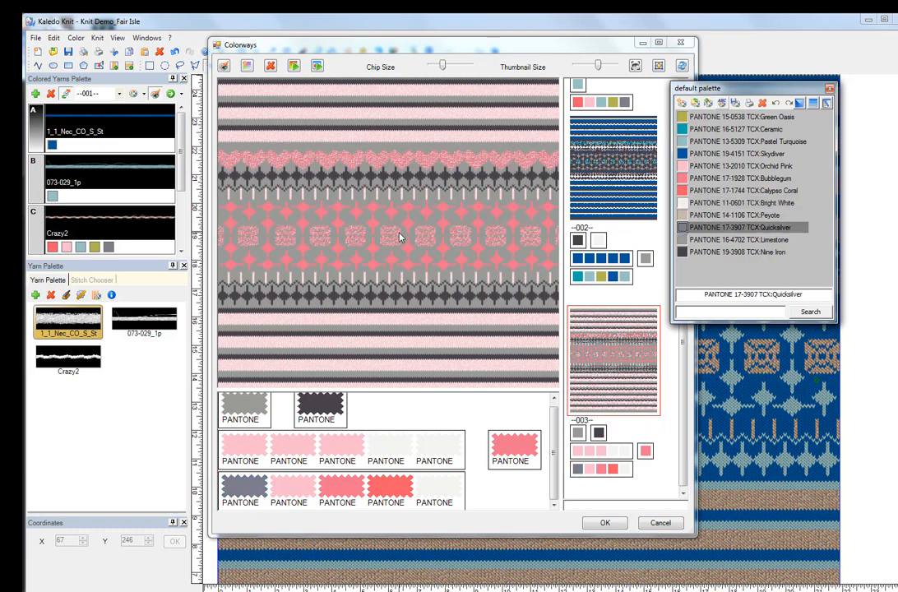
scroll(397, 242, "up", 3)
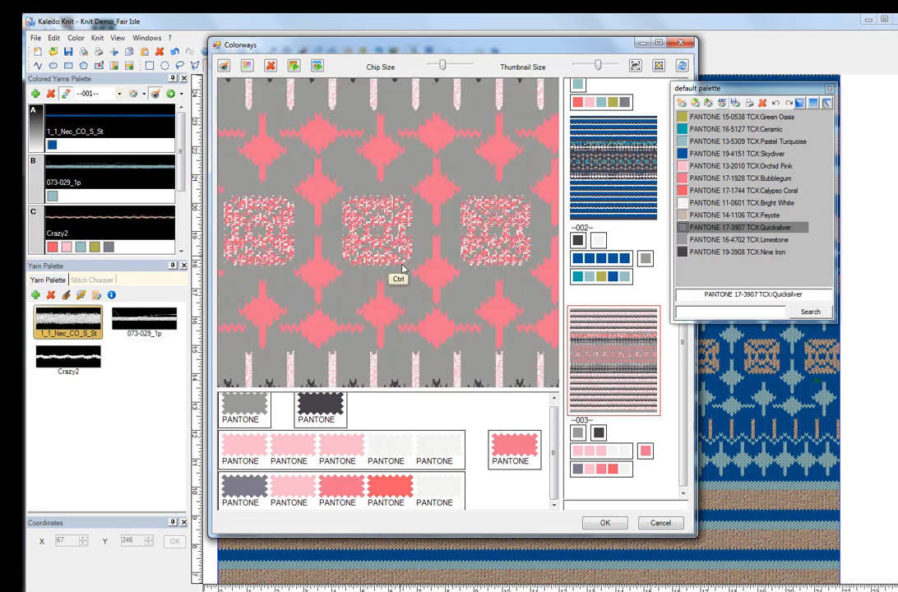
Step: Examine the patterned area in the previews of colorways 003 and 002, up close and as a whole
scroll(393, 215, "up", 2)
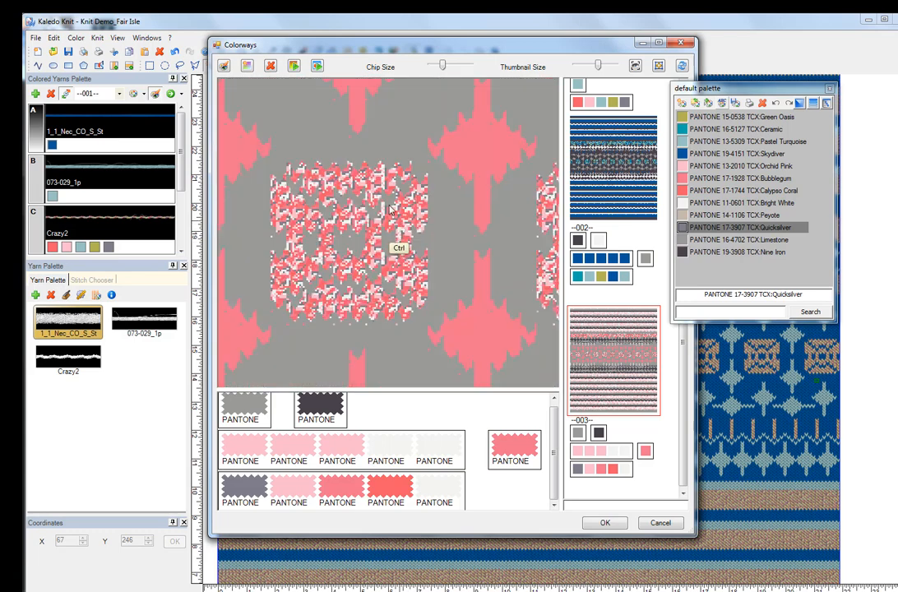
scroll(366, 292, "down", 3)
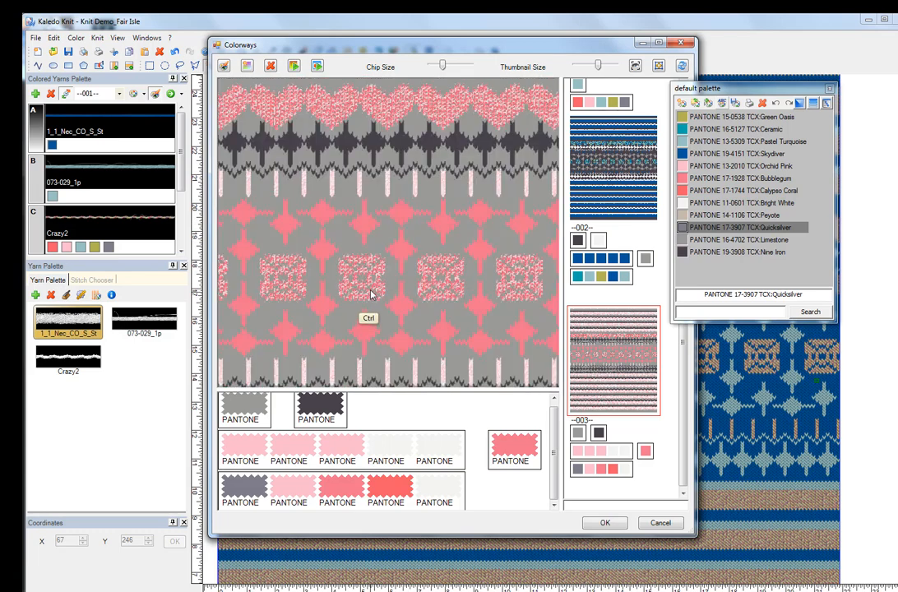
scroll(368, 296, "down", 1)
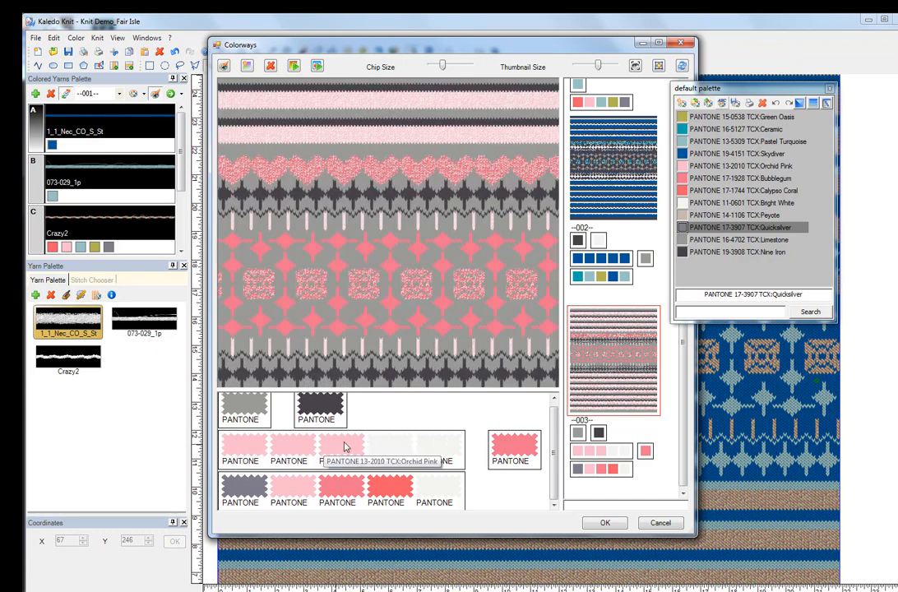
left_click(579, 213)
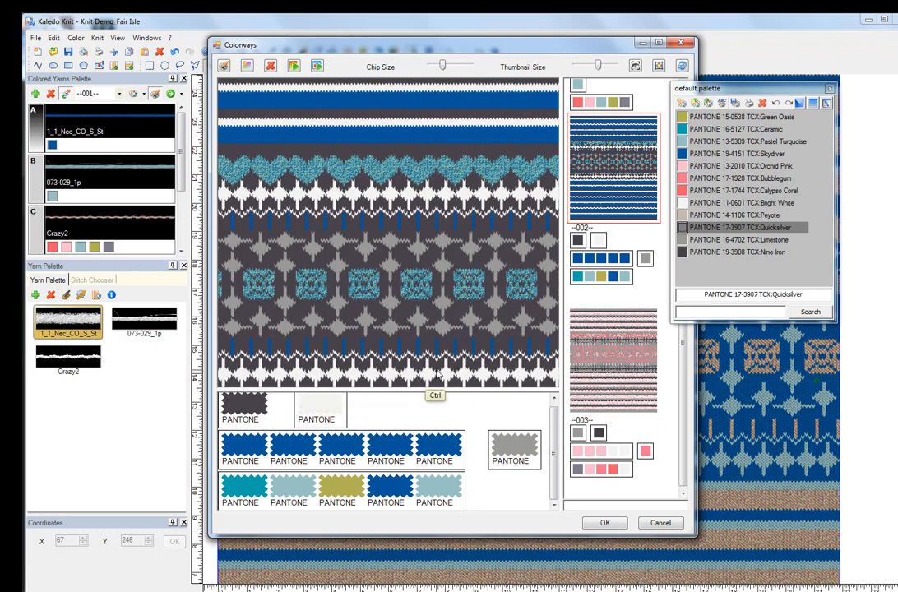
scroll(462, 364, "down", 1)
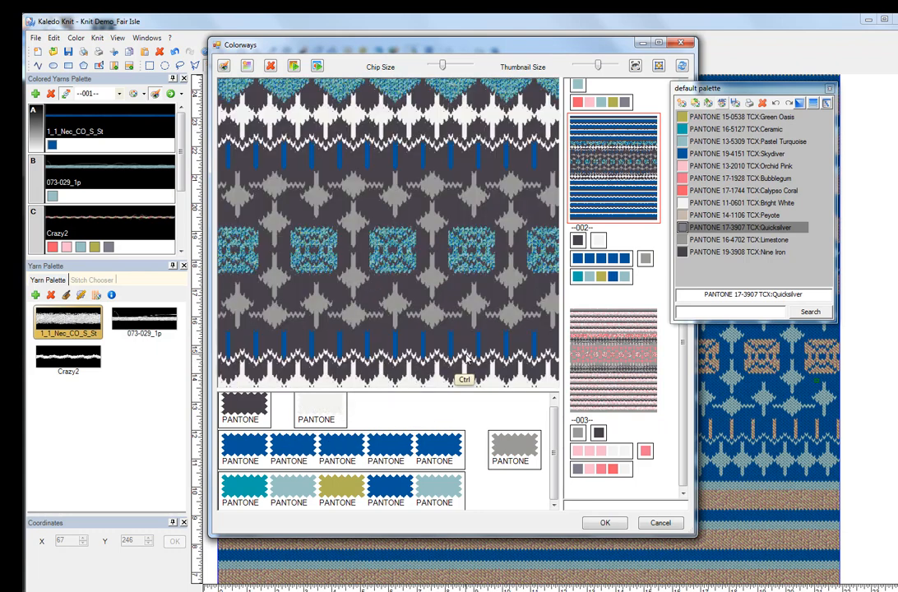
scroll(465, 366, "up", 1)
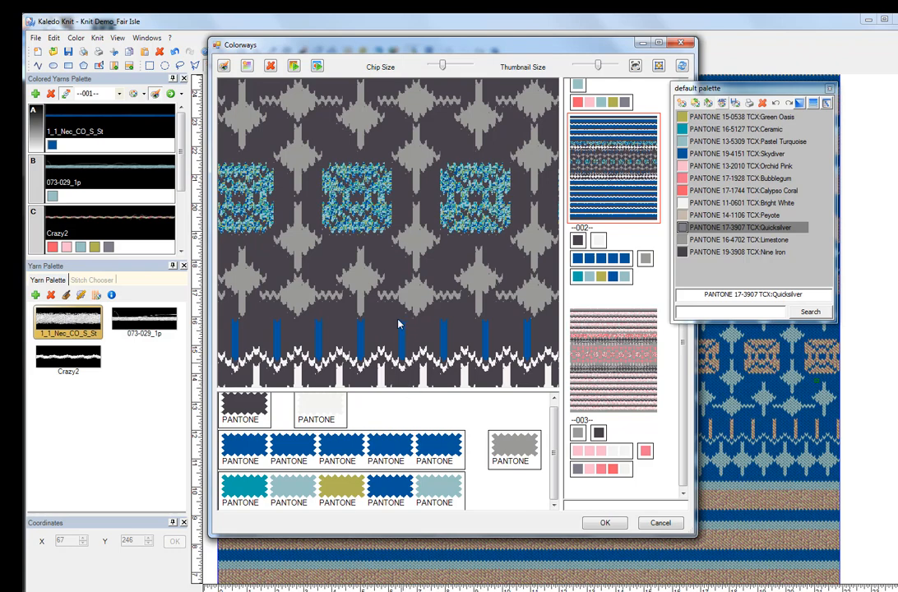
Step: Apply colorway 003 to the Fair Isle design, accept the colorways, and inspect the recoloured knit on the canvas
left_click_drag(683, 362, 685, 426)
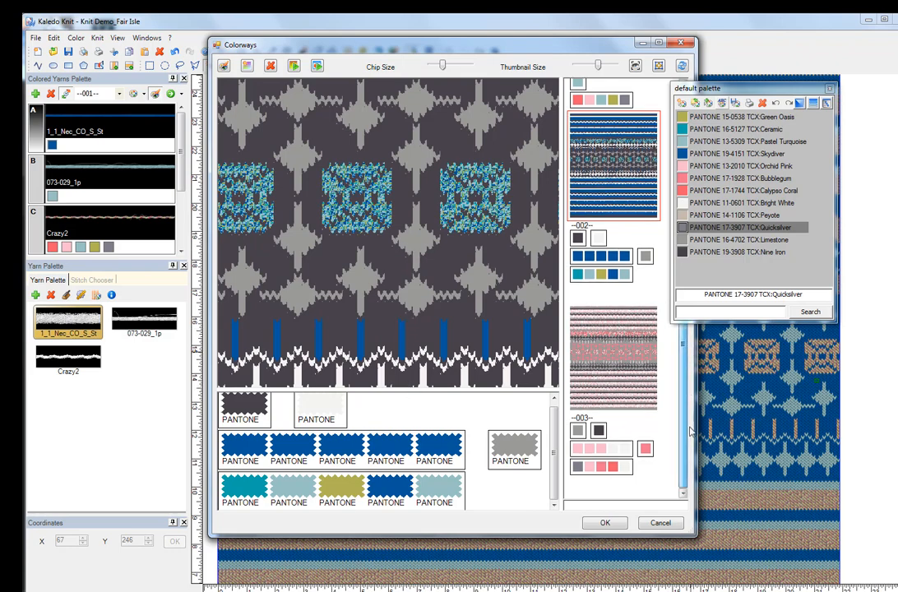
left_click(607, 348)
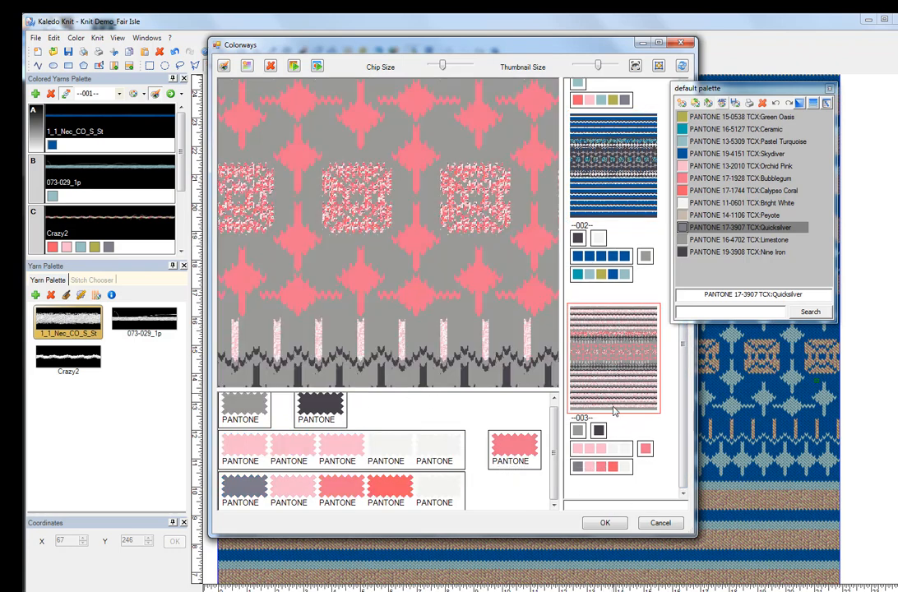
left_click(613, 524)
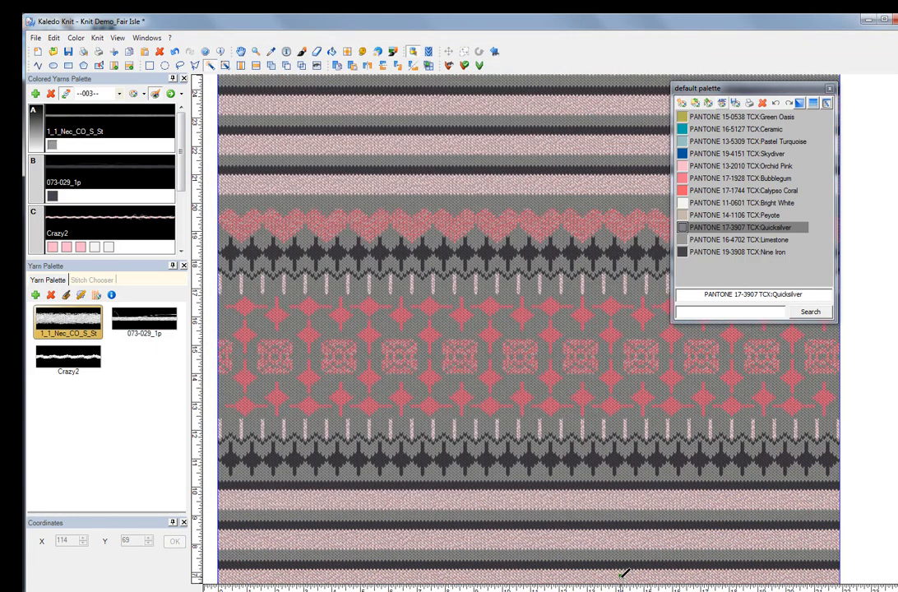
scroll(531, 354, "down", 3, "ctrl")
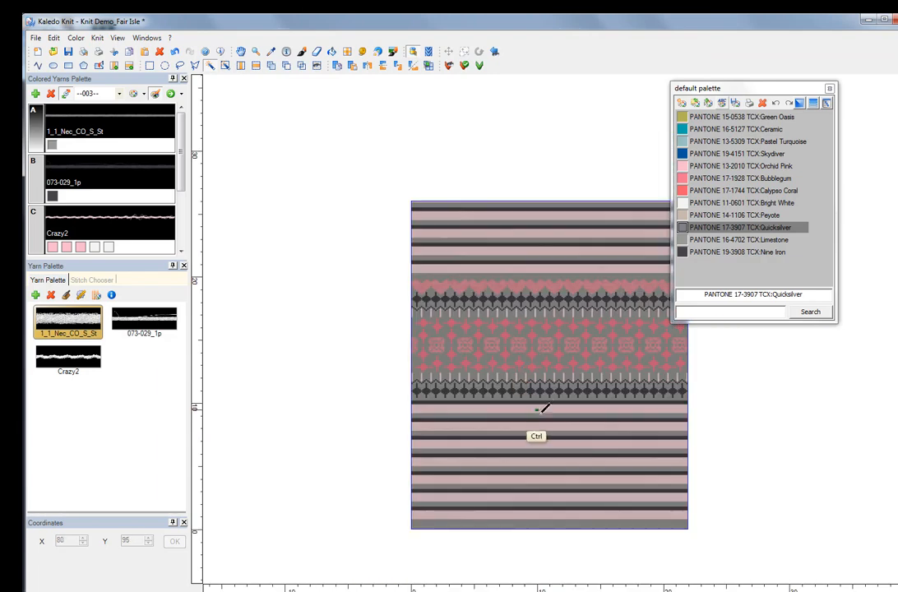
scroll(542, 408, "up", 3, "ctrl")
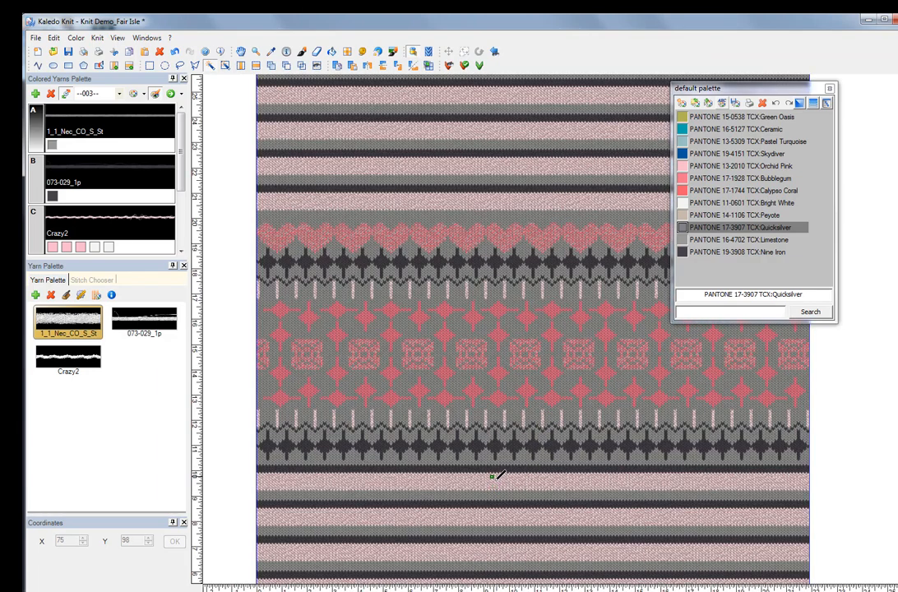